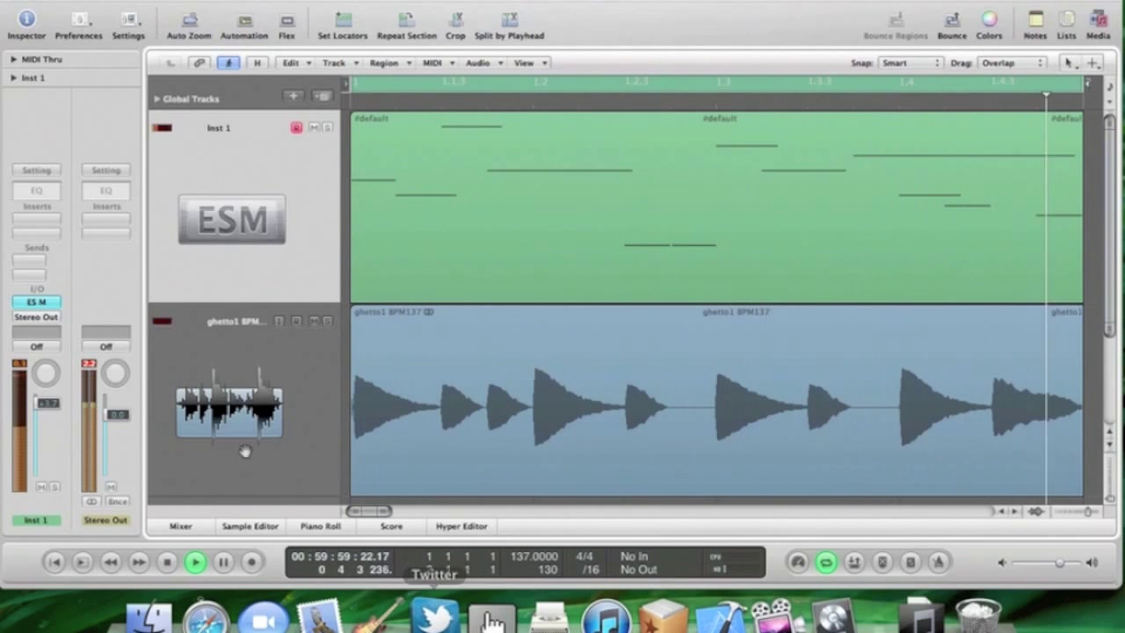
Open the ES M synthesizer plug-in from the Inst 1 channel strip.
{"action": "left_click", "coordinate": [38, 301]}
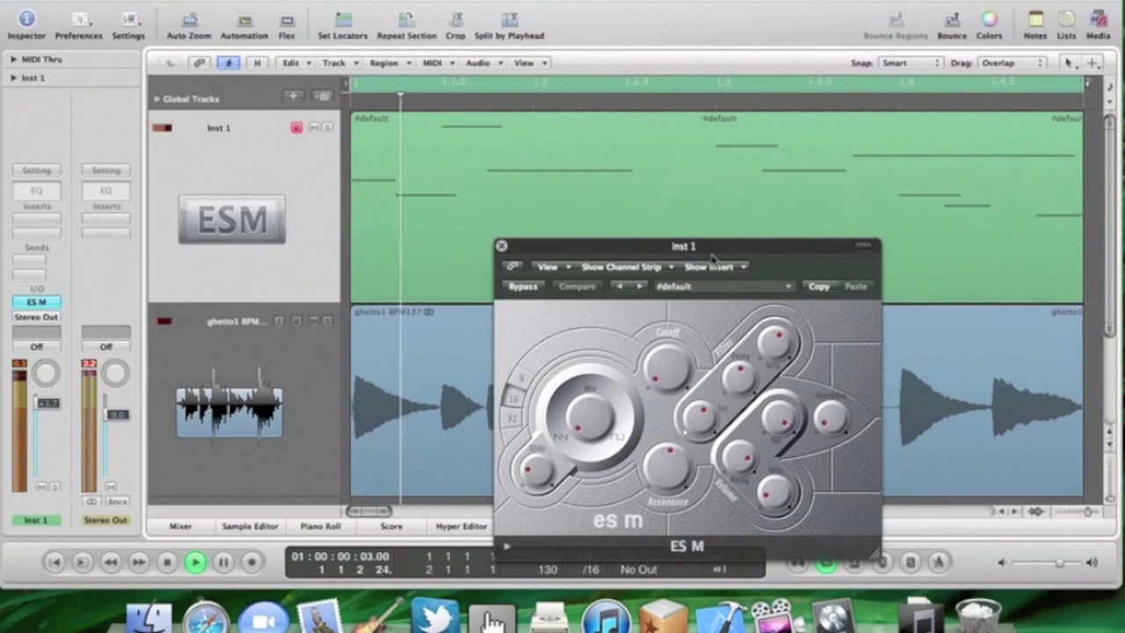
Move the ES M window up-left, close it, and bring up Track Master's settings window.
{"action": "mouse_move", "coordinate": [716, 246]}
{"action": "left_mouse_down"}
{"action": "mouse_move", "coordinate": [552, 118]}
{"action": "mouse_move", "coordinate": [497, 93]}
{"action": "mouse_move", "coordinate": [471, 111]}
{"action": "left_mouse_up"}
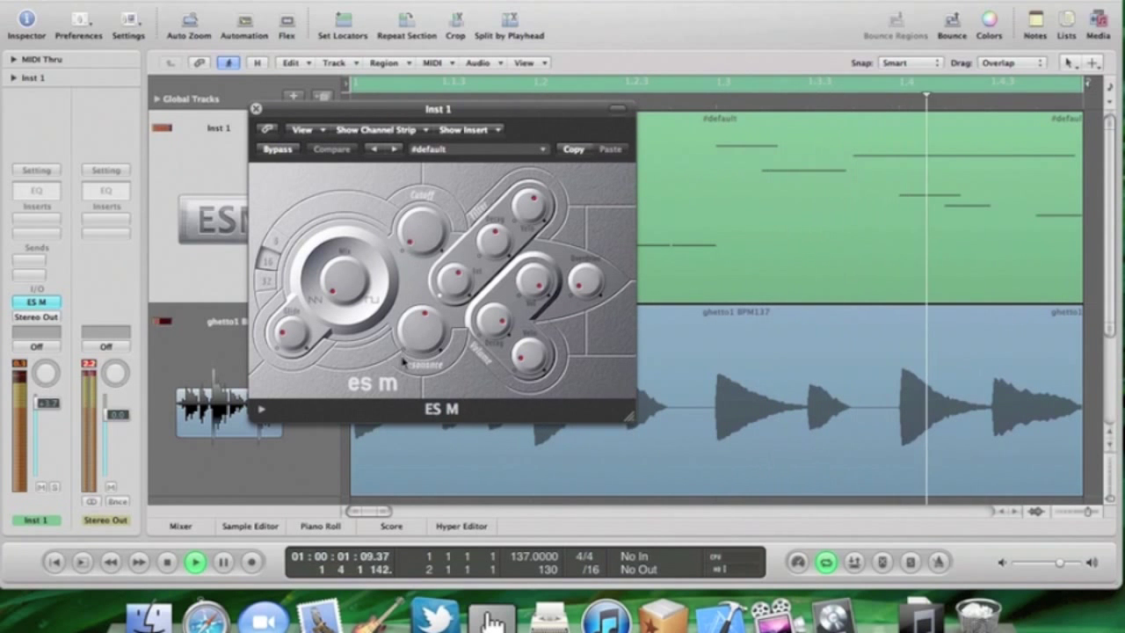
{"action": "left_click", "coordinate": [256, 108]}
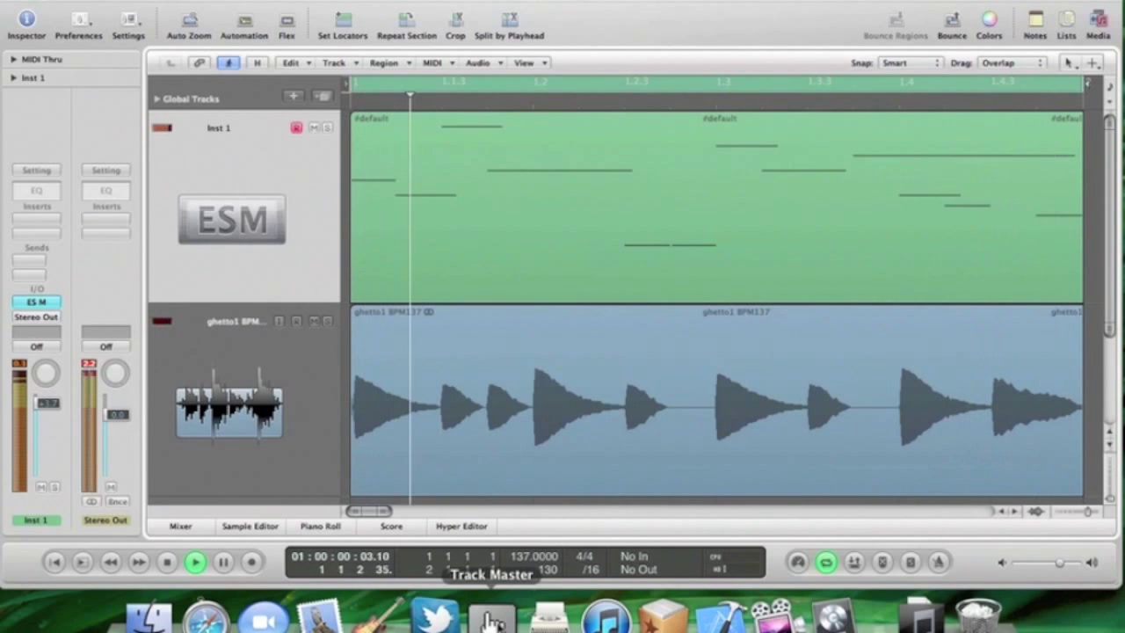
{"action": "left_click", "coordinate": [492, 622]}
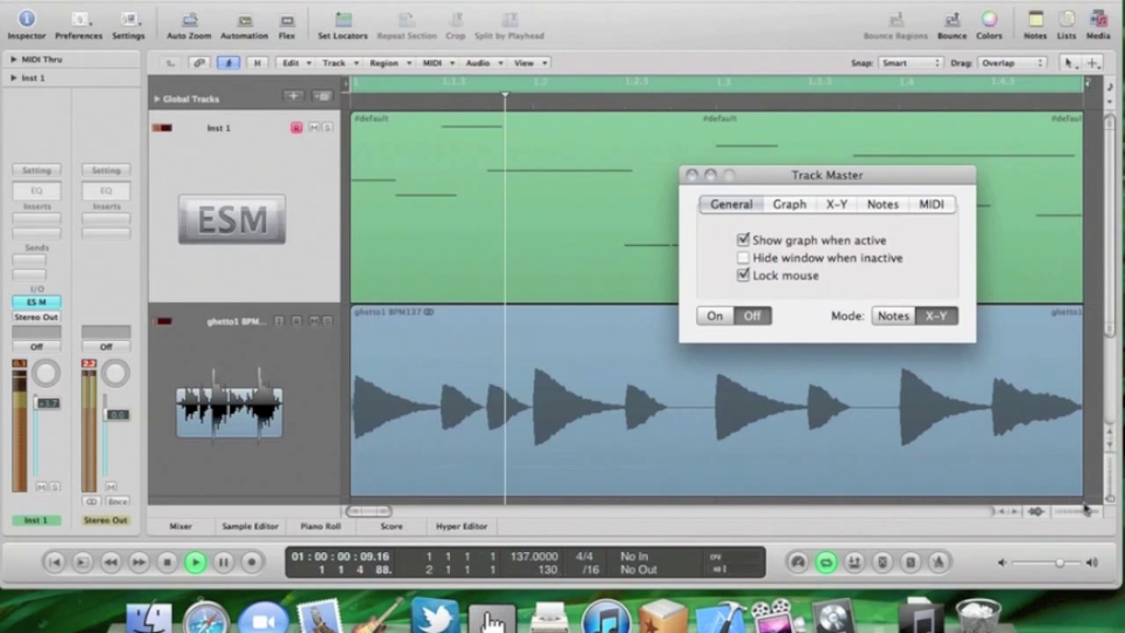
Review Track Master's X-Y finger axis options, close its window, and browse Logic's menus.
{"action": "left_click", "coordinate": [839, 205]}
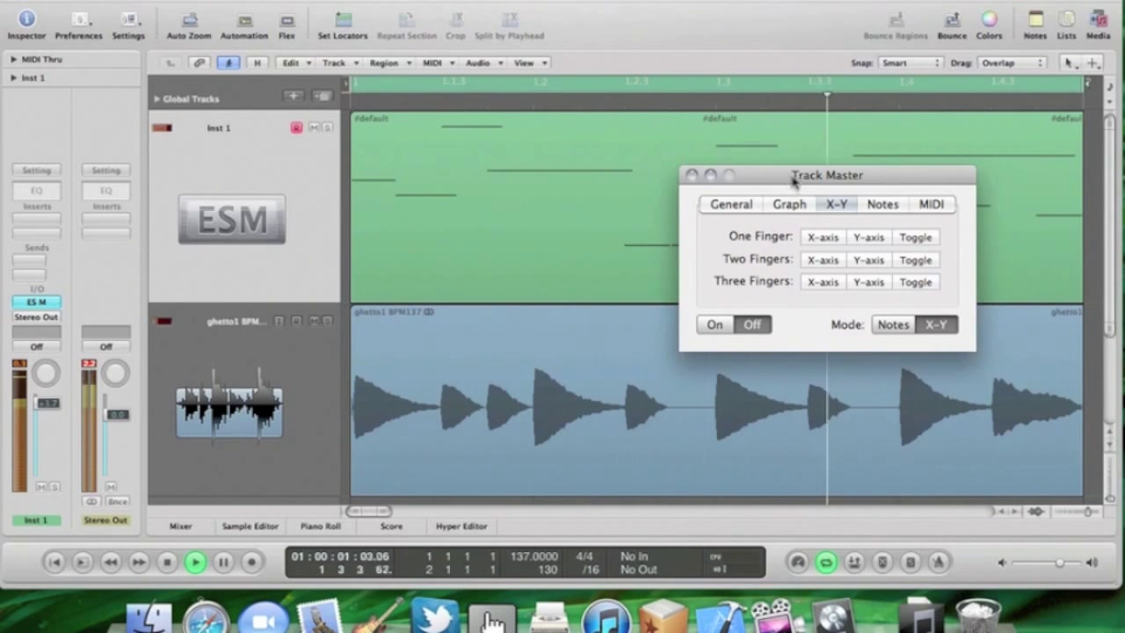
{"action": "left_click_drag", "start_coordinate": [832, 173], "coordinate": [812, 173]}
{"action": "left_click", "coordinate": [672, 175]}
{"action": "left_click", "coordinate": [264, 2]}
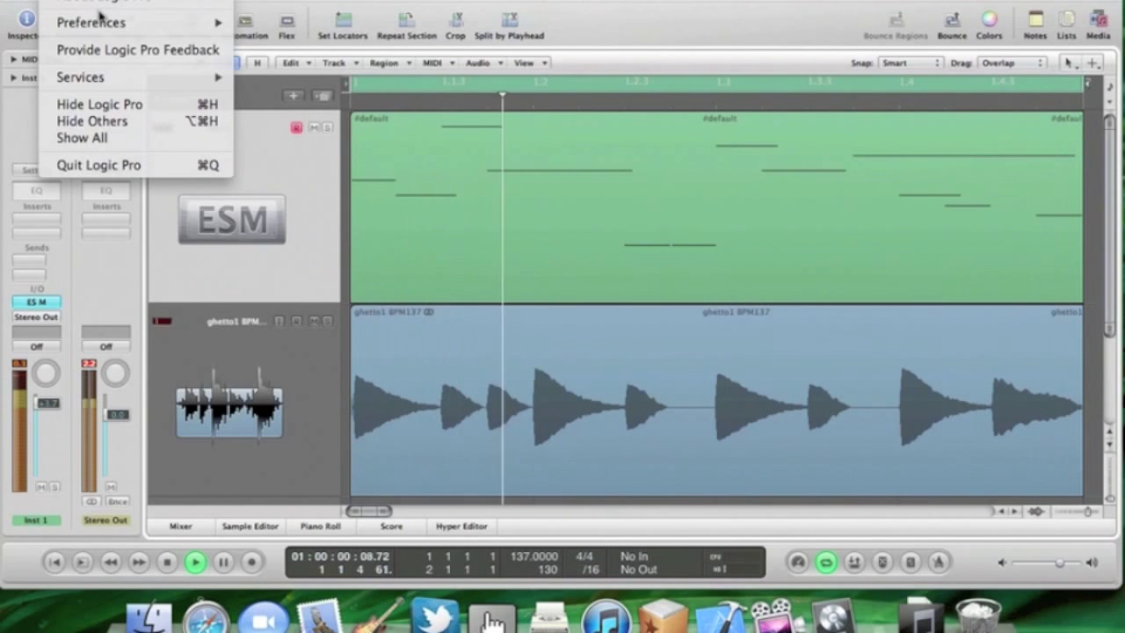
{"action": "mouse_move", "coordinate": [91, 23]}
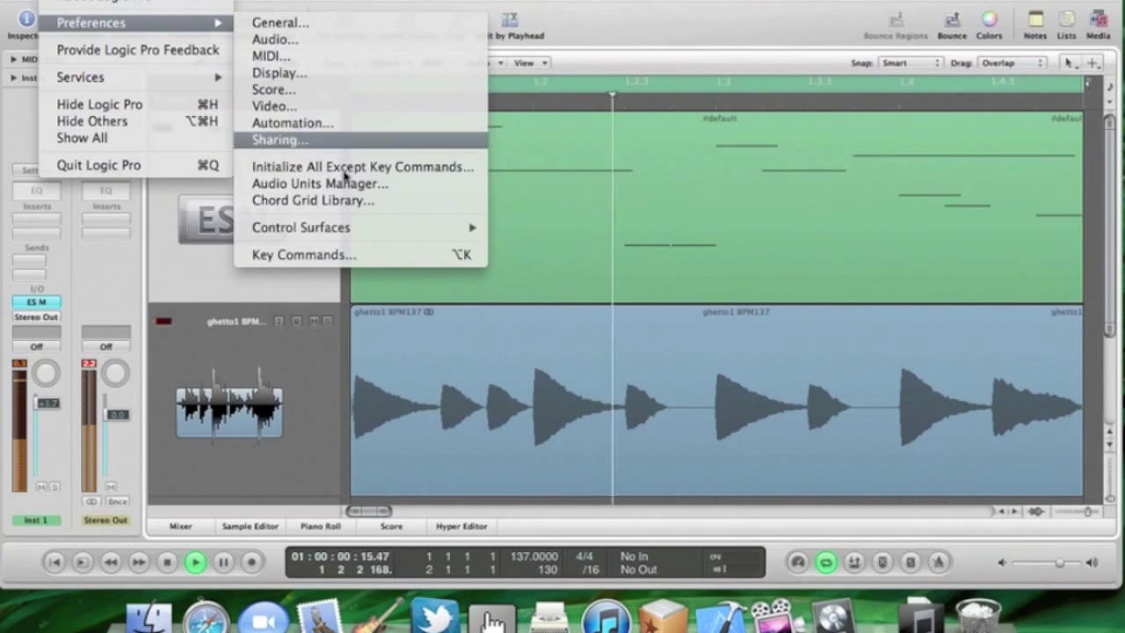
{"action": "mouse_move", "coordinate": [301, 228]}
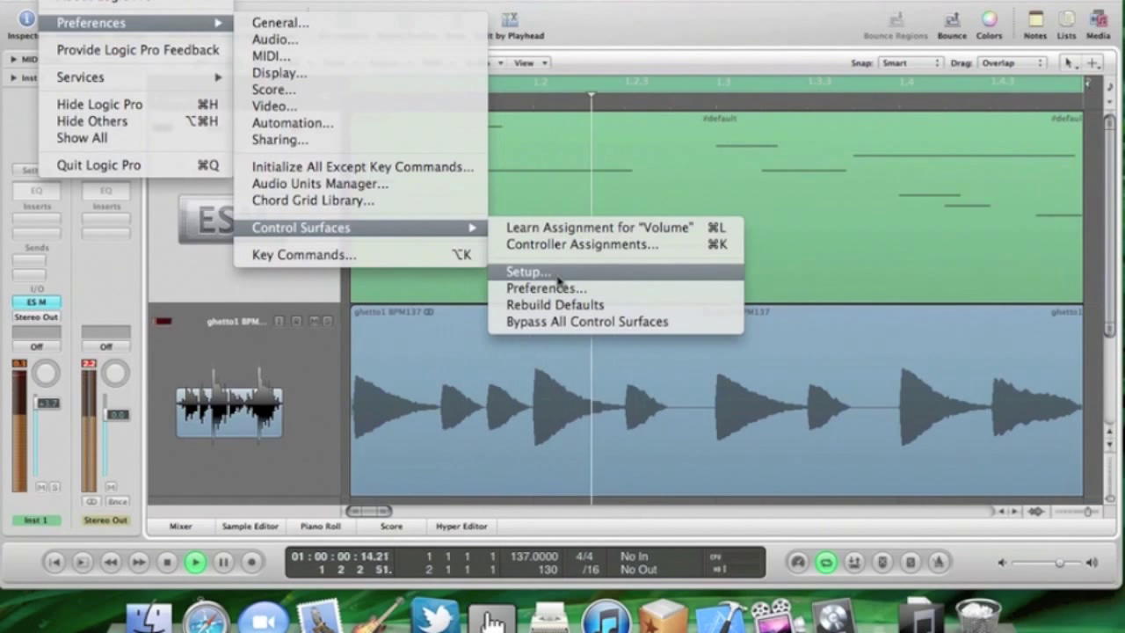
Briefly open Control Surface Setup, then open Controller Assignments showing the ES M: Cutoff mapping.
{"action": "left_click", "coordinate": [557, 277]}
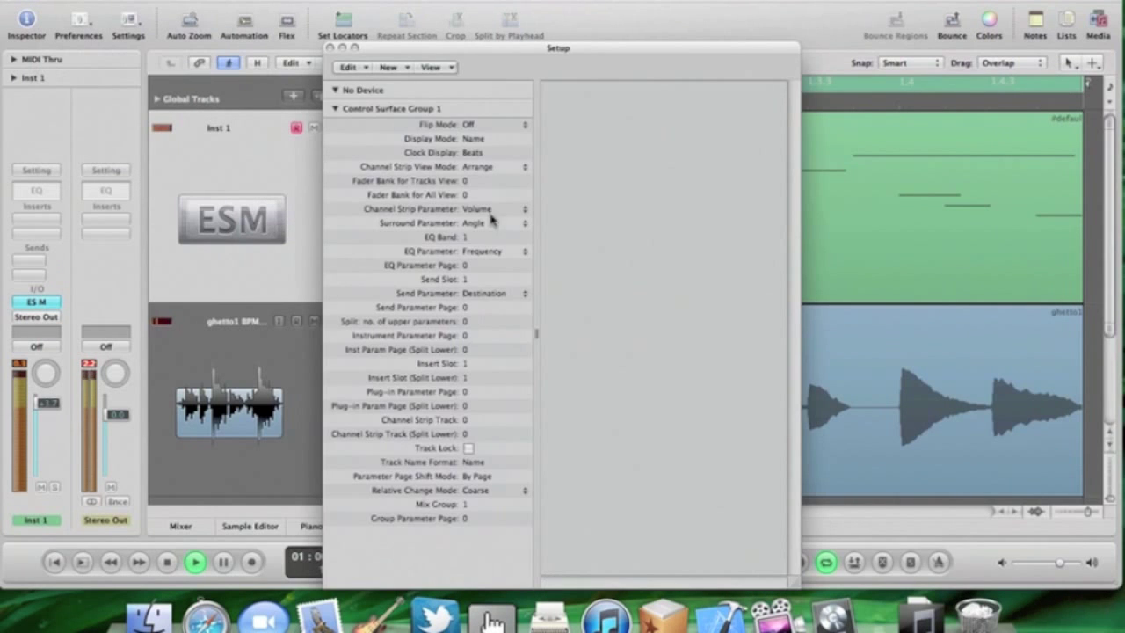
{"action": "left_click", "coordinate": [331, 49]}
{"action": "left_click", "coordinate": [79, 2]}
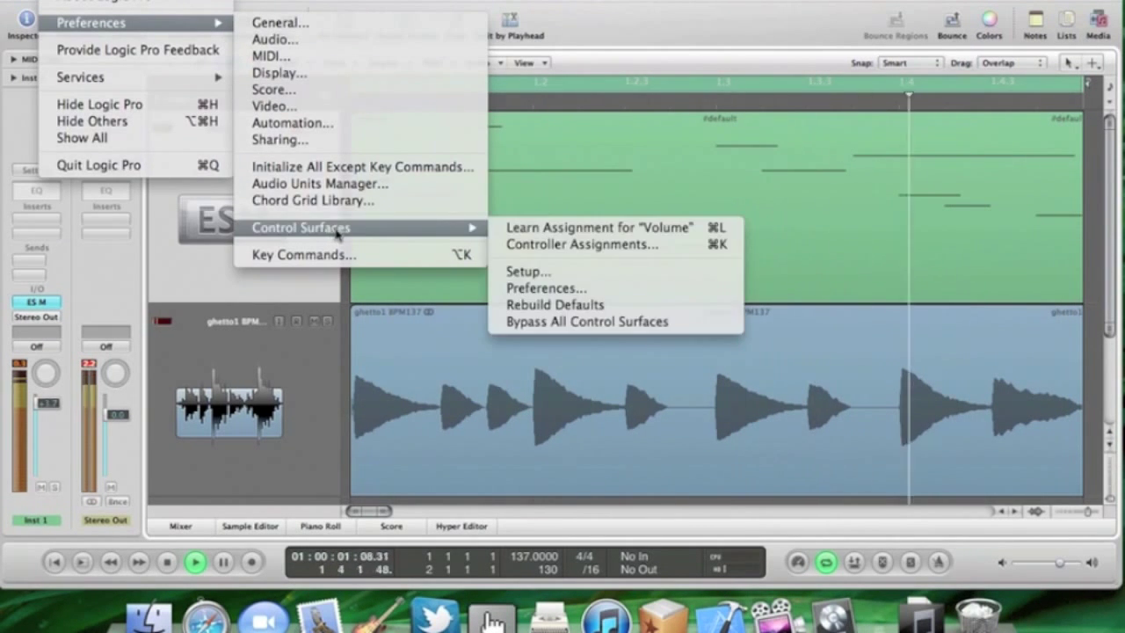
{"action": "left_click", "coordinate": [571, 244]}
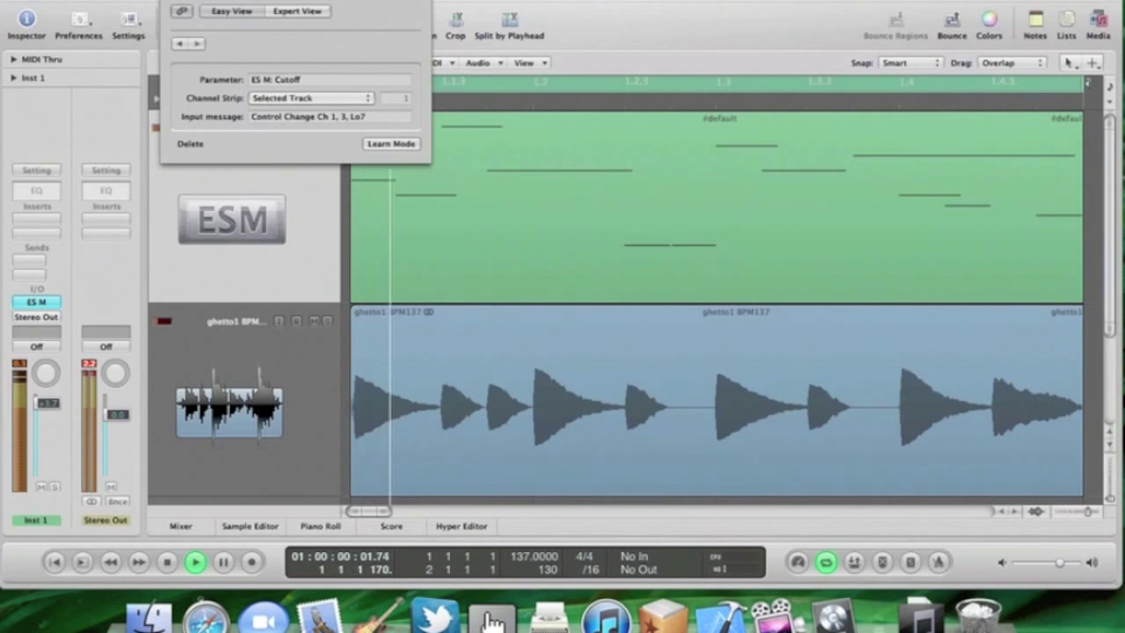
Reopen the ES M synth and move Controller Assignments clear of it.
{"action": "left_click_drag", "start_coordinate": [369, 4], "coordinate": [628, 50]}
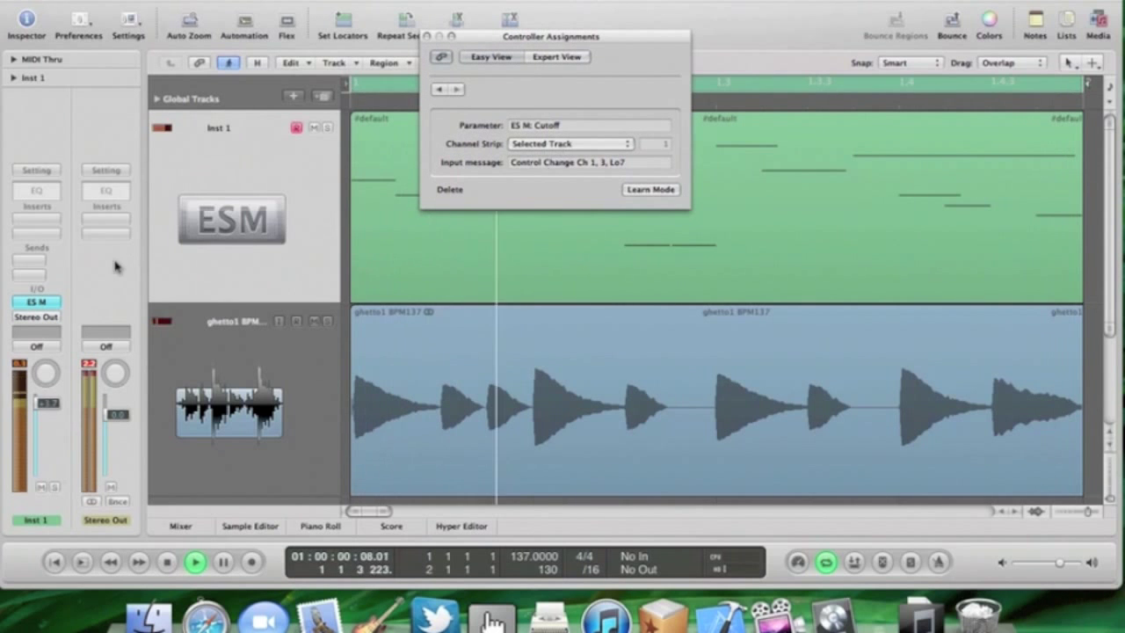
{"action": "left_click", "coordinate": [36, 302]}
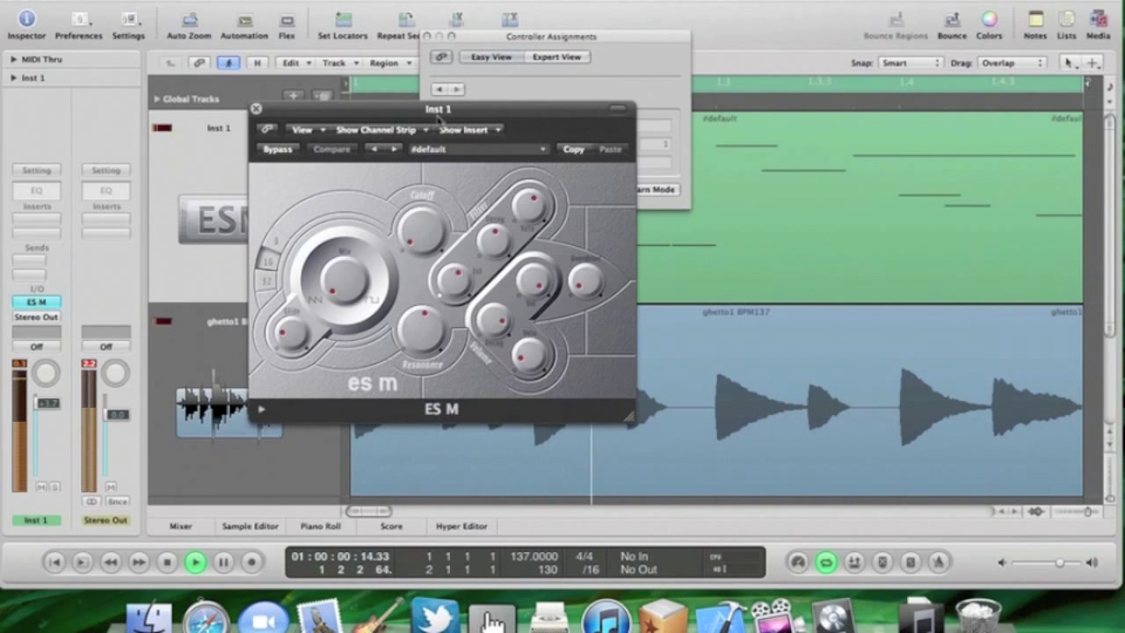
{"action": "left_click_drag", "start_coordinate": [570, 40], "coordinate": [848, 98]}
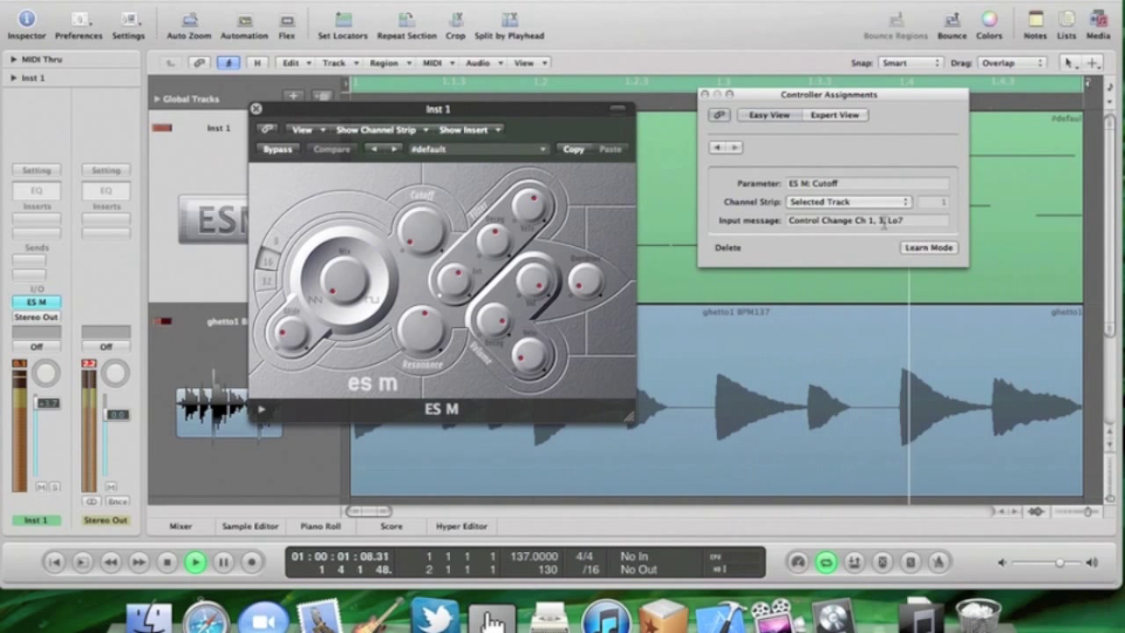
Delete the old Cutoff assignment and start Learn Mode on the ES M Cutoff knob.
{"action": "left_click", "coordinate": [715, 251]}
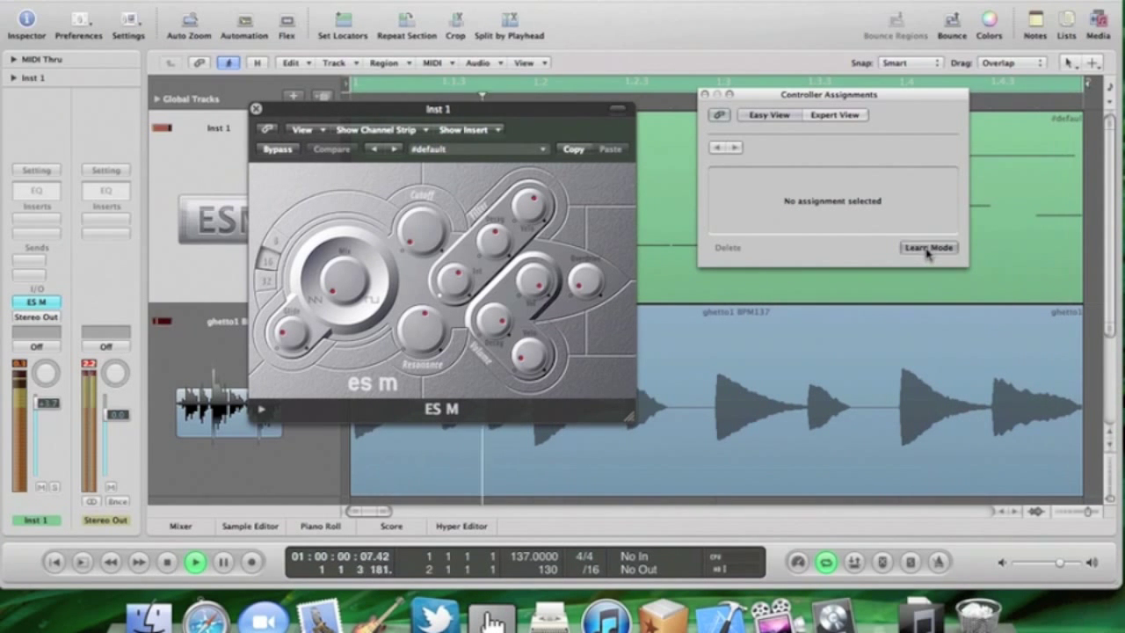
{"action": "left_click", "coordinate": [927, 249]}
{"action": "left_click_drag", "start_coordinate": [430, 233], "coordinate": [422, 194]}
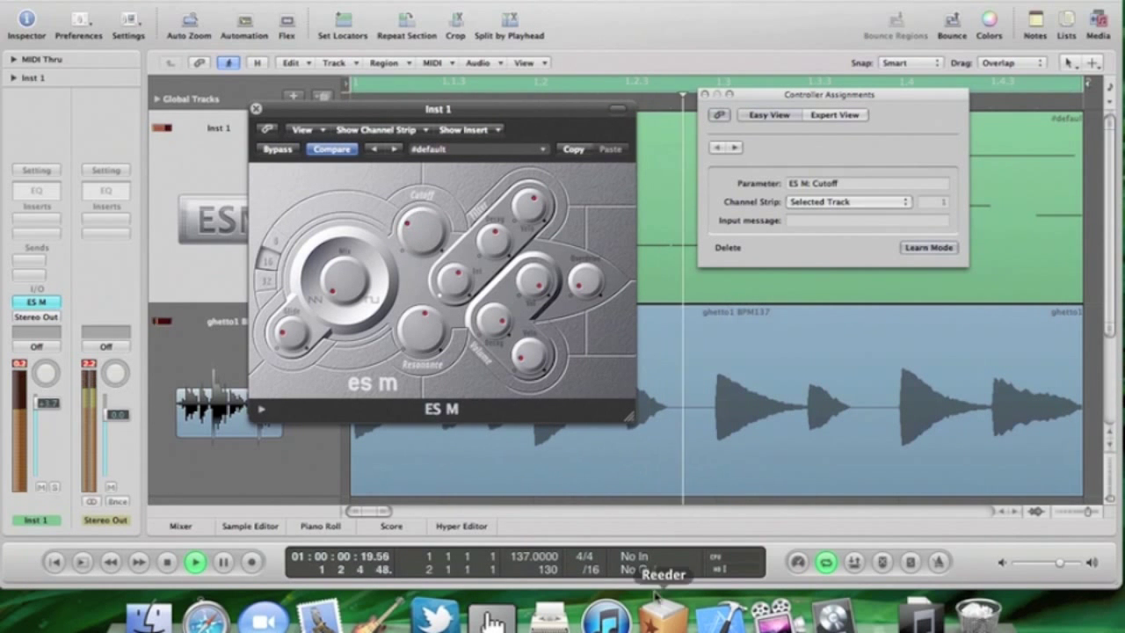
{"action": "left_click", "coordinate": [492, 619]}
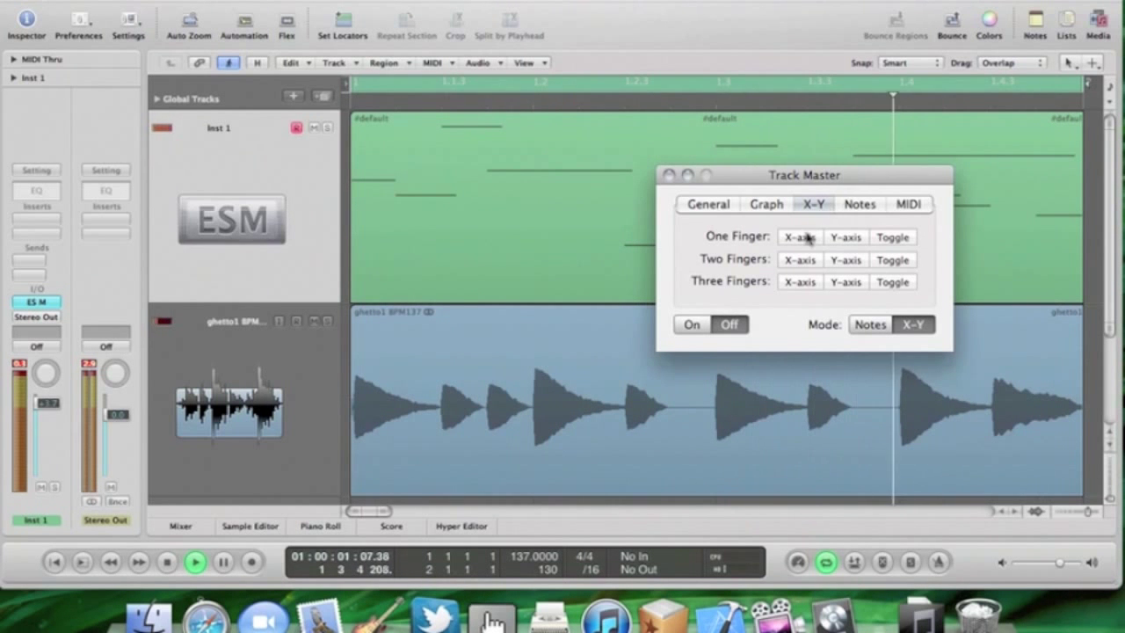
Set Track Master's one-finger axis to Y and switch its output On so Cutoff learns it.
{"action": "left_click", "coordinate": [839, 239]}
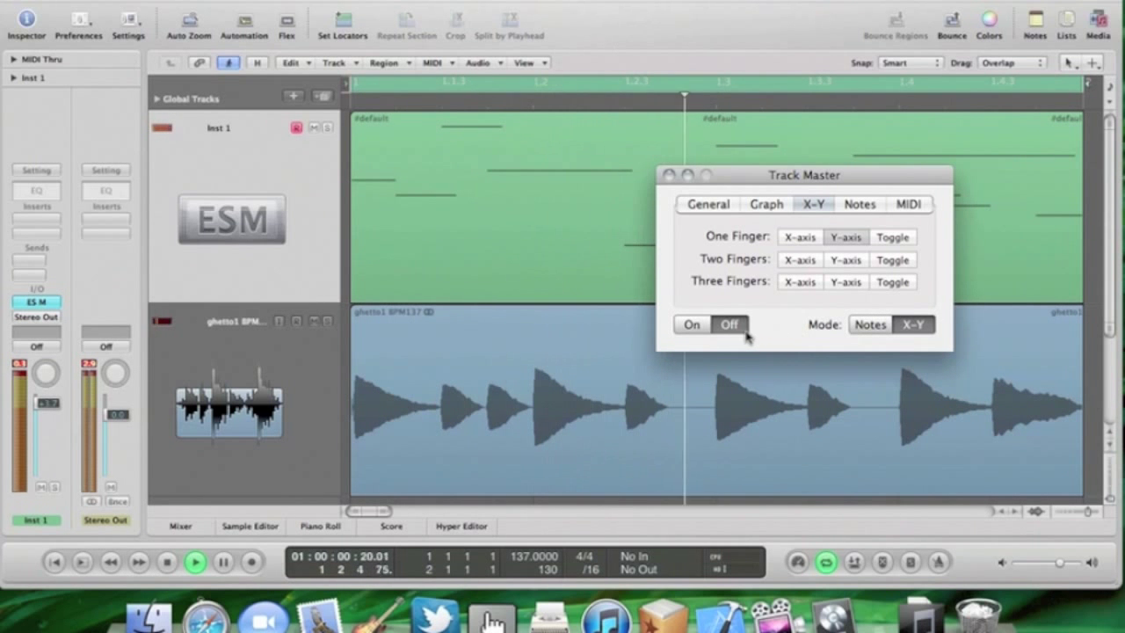
{"action": "left_click", "coordinate": [694, 326]}
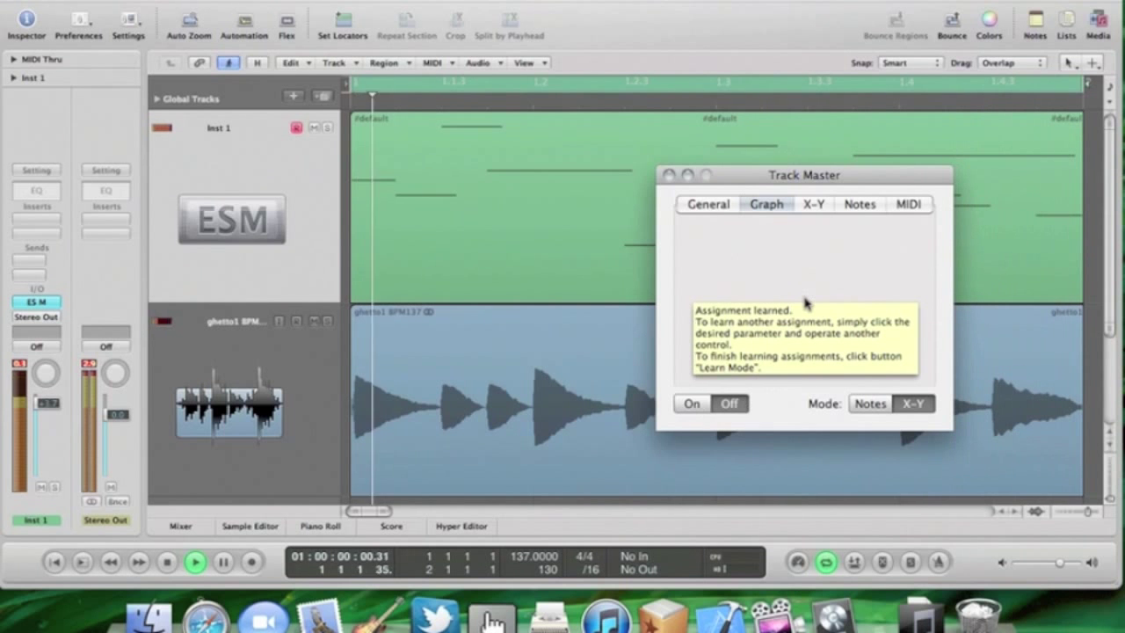
{"action": "left_click", "coordinate": [815, 206]}
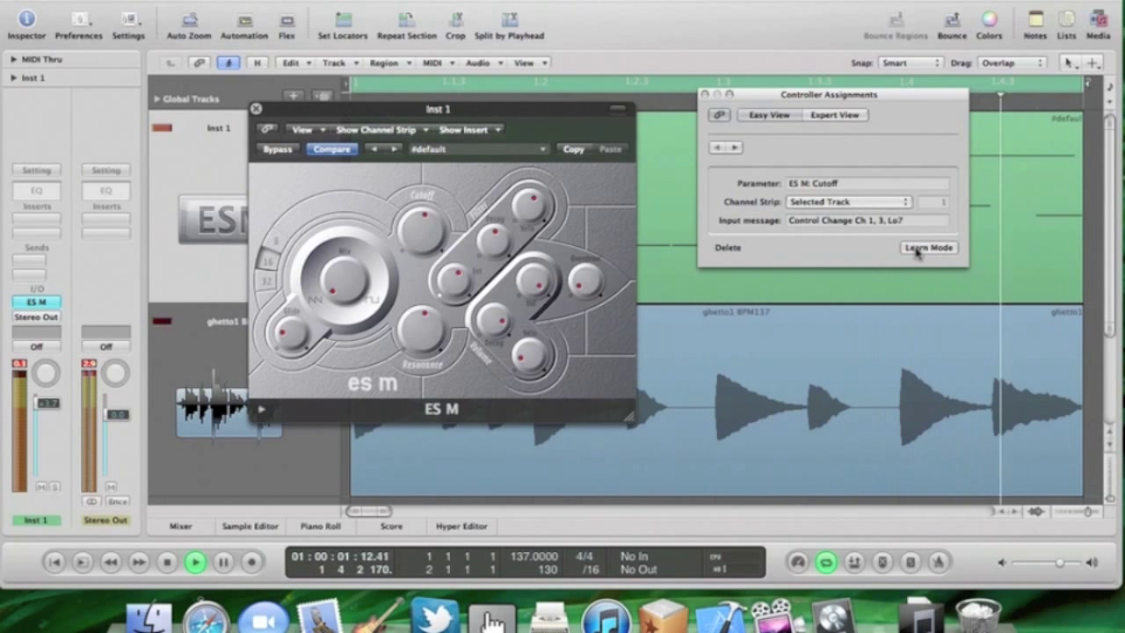
Learn ES M Resonance from Track Master touch as control change 2, channel 1, then exit Learn Mode.
{"action": "left_click", "coordinate": [417, 350]}
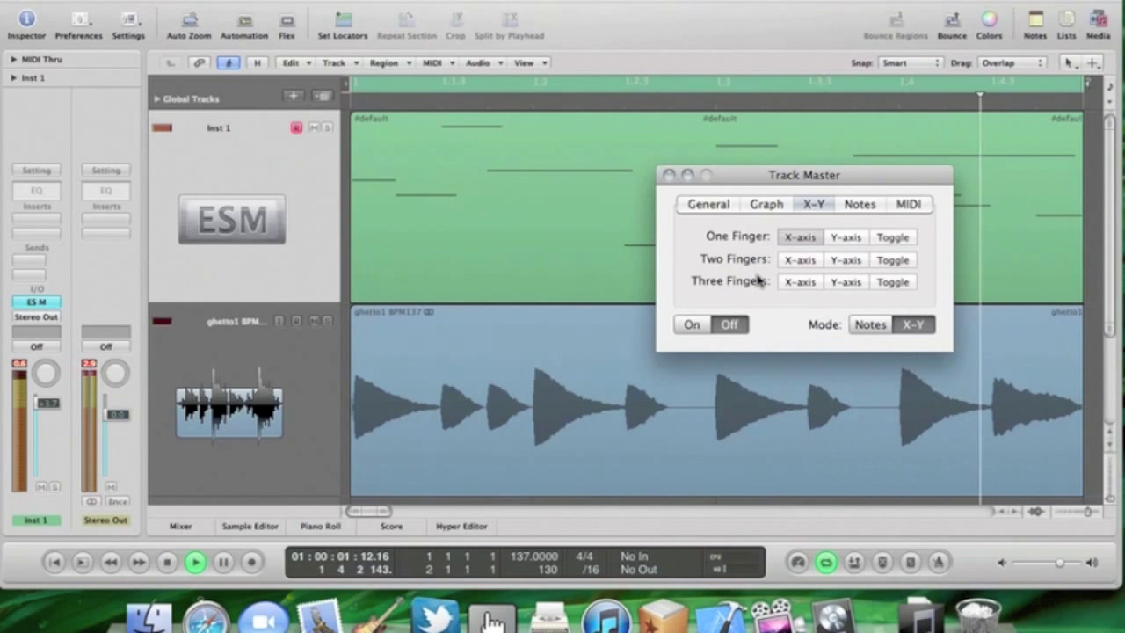
{"action": "left_click", "coordinate": [693, 326]}
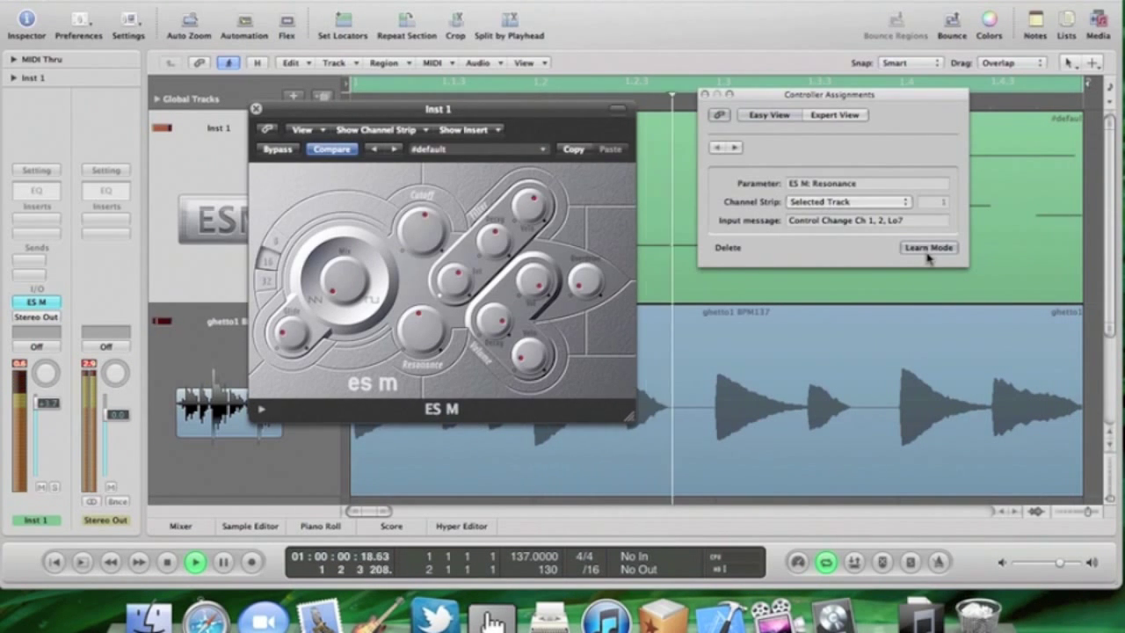
{"action": "left_click", "coordinate": [928, 250]}
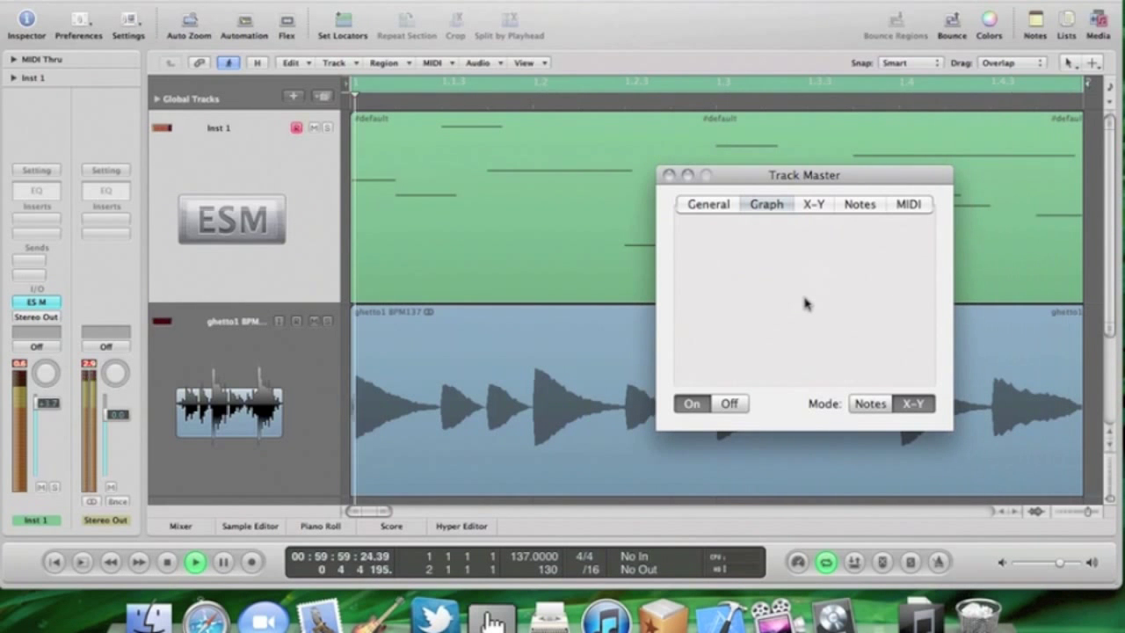
{"action": "left_click", "coordinate": [818, 204]}
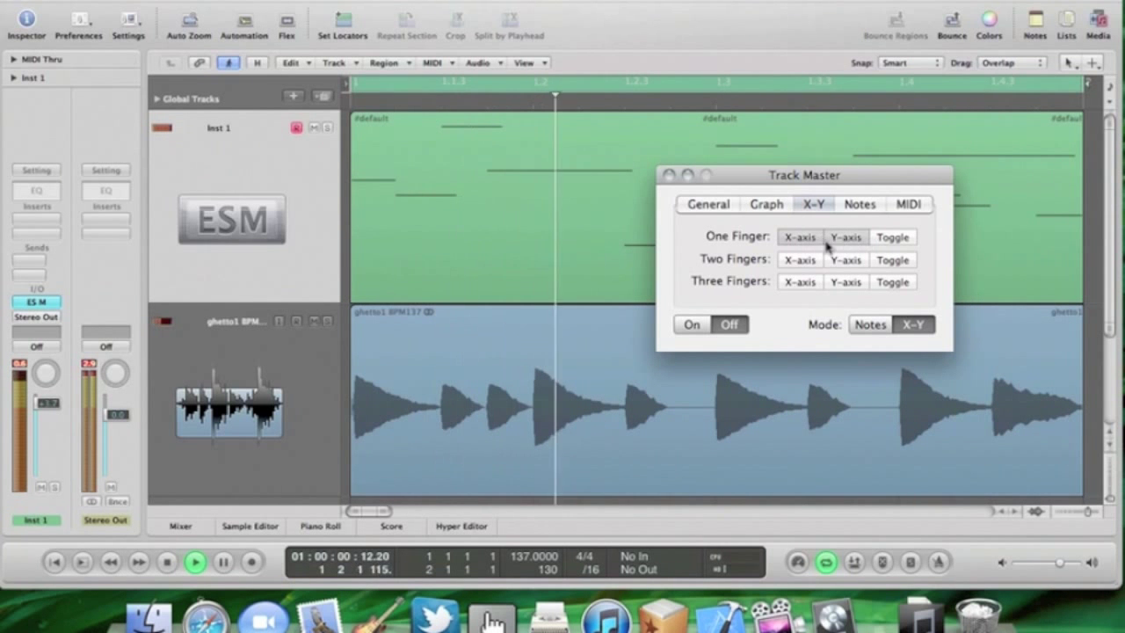
Touch the Graph pad, switch Track Master Off, then reopen Controller Assignments and the ES M synth.
{"action": "left_click", "coordinate": [766, 206]}
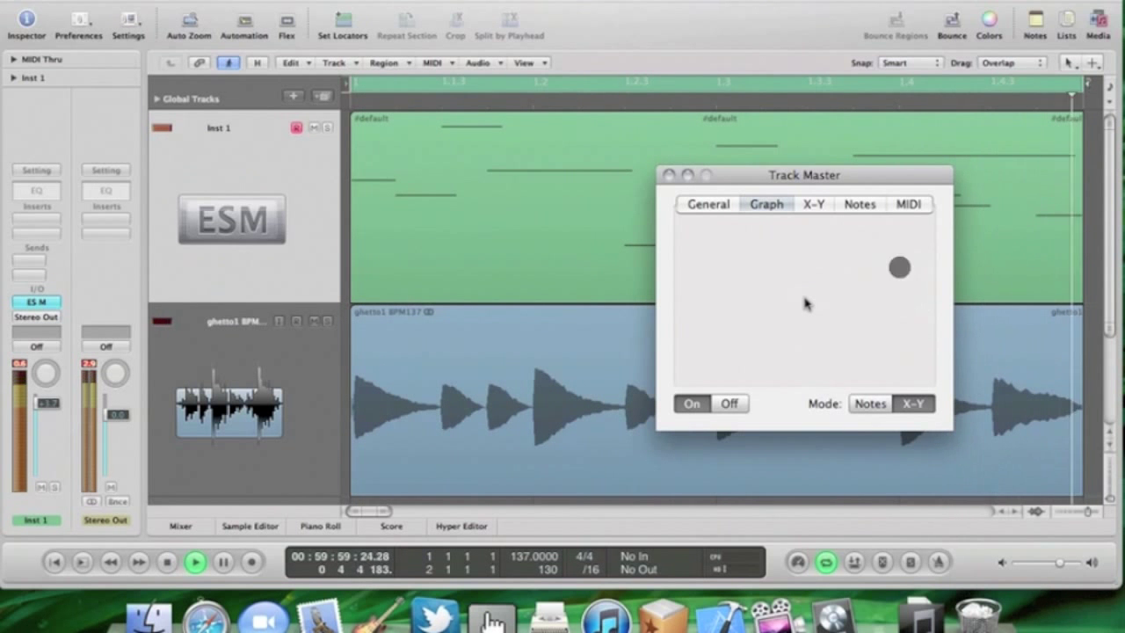
{"action": "left_click", "coordinate": [730, 403]}
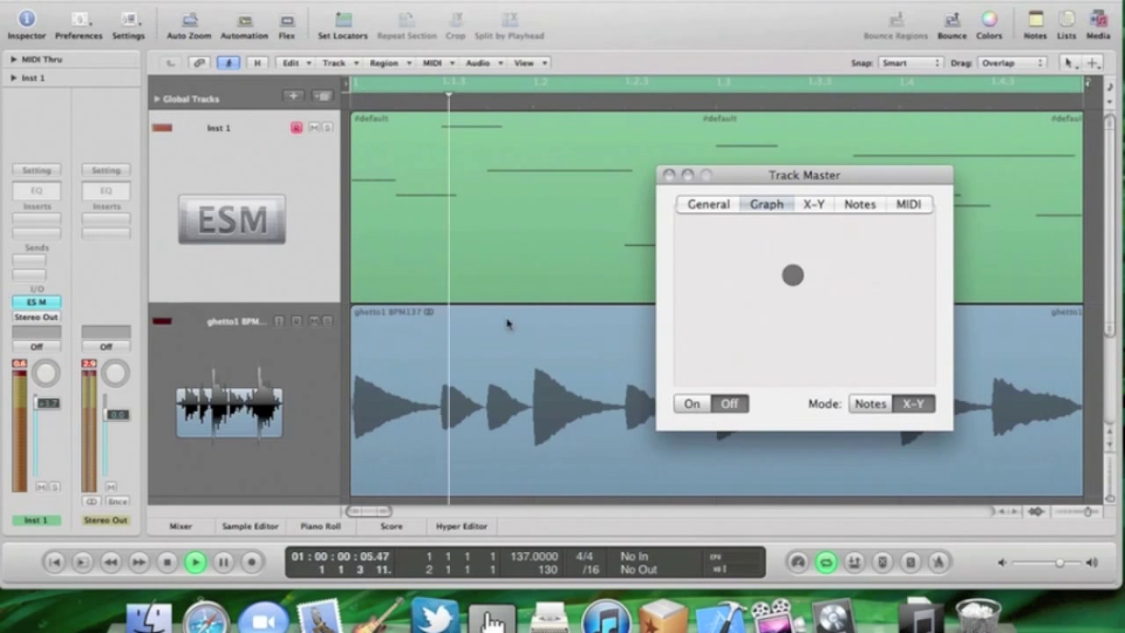
{"action": "key", "text": "alt+super+k"}
{"action": "left_click", "coordinate": [49, 304]}
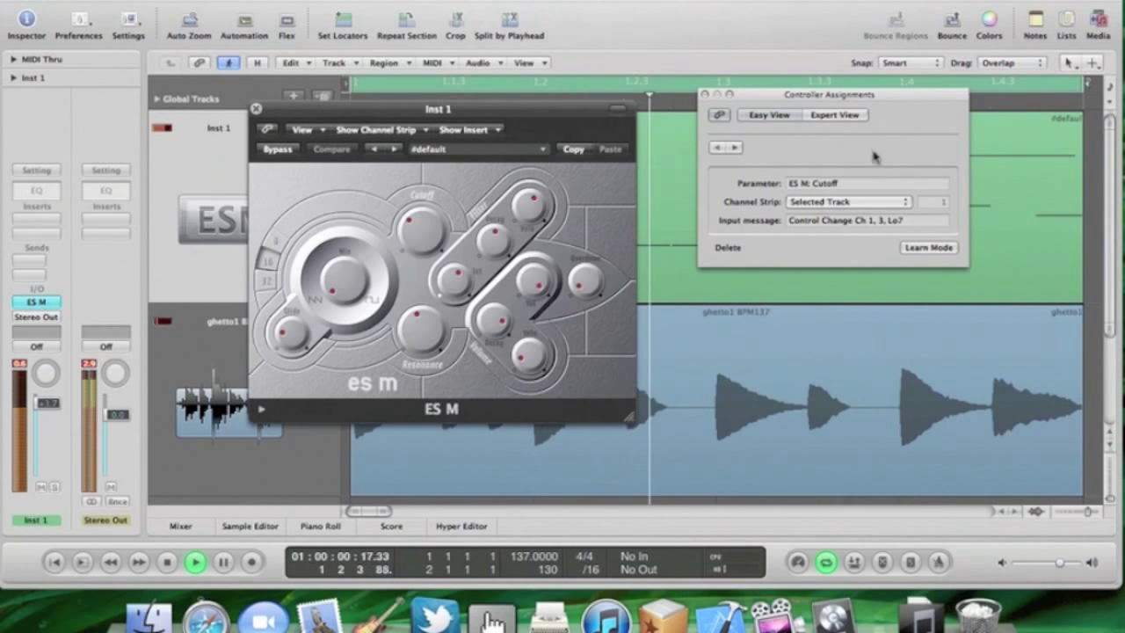
Close Controller Assignments, hide Musical Typing, and reposition the Track Master window.
{"action": "left_click", "coordinate": [704, 94]}
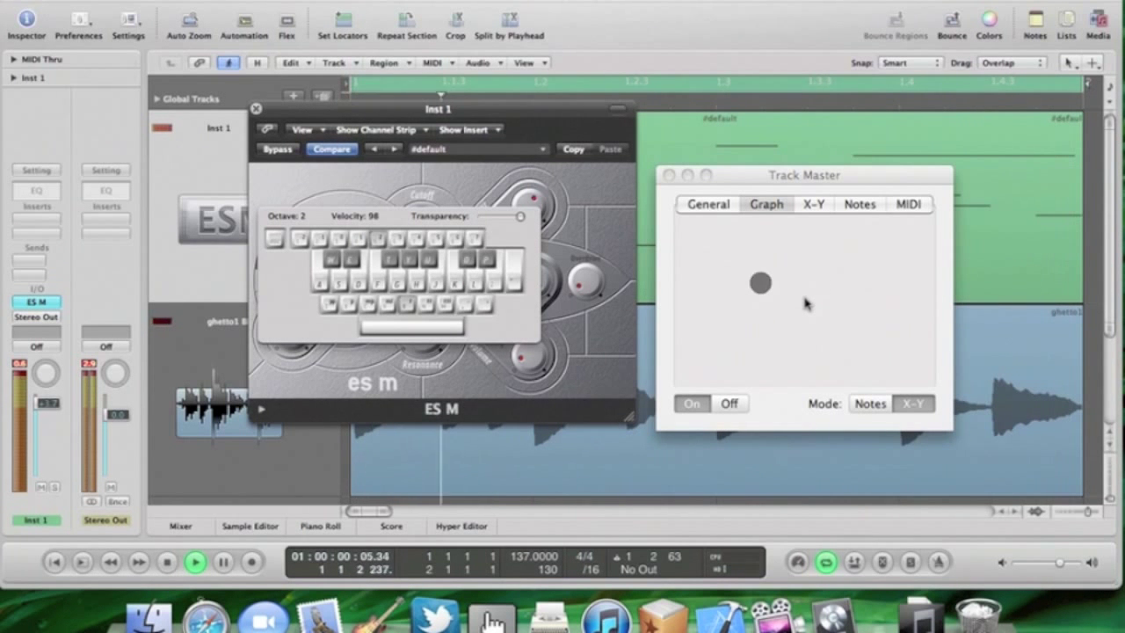
{"action": "key", "text": "Caps_Lock"}
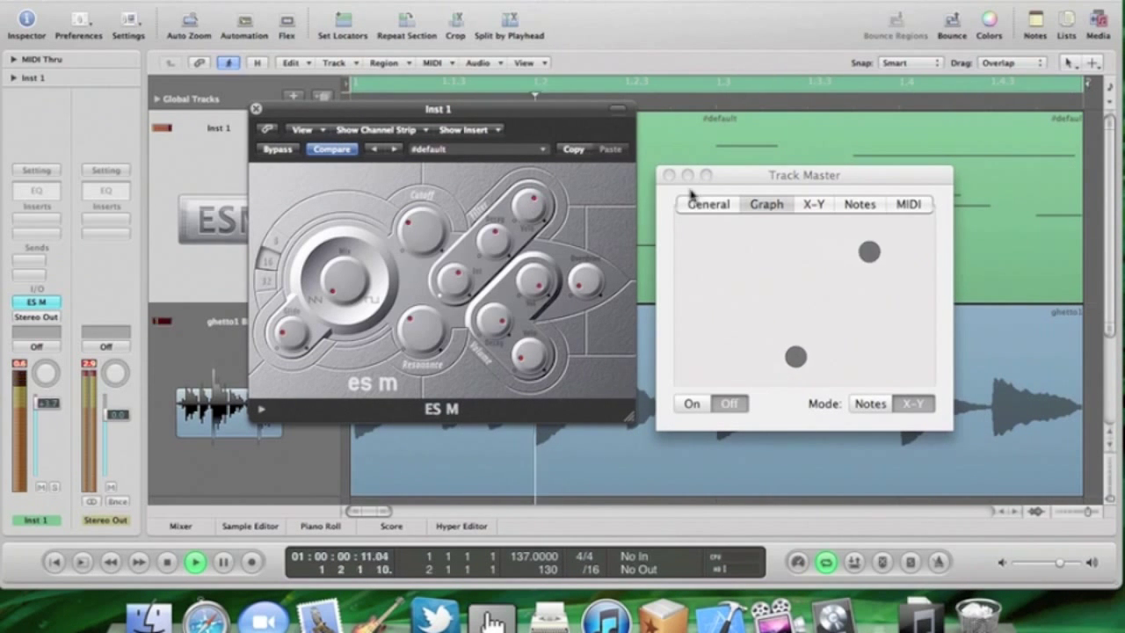
{"action": "left_click_drag", "start_coordinate": [736, 181], "coordinate": [960, 207]}
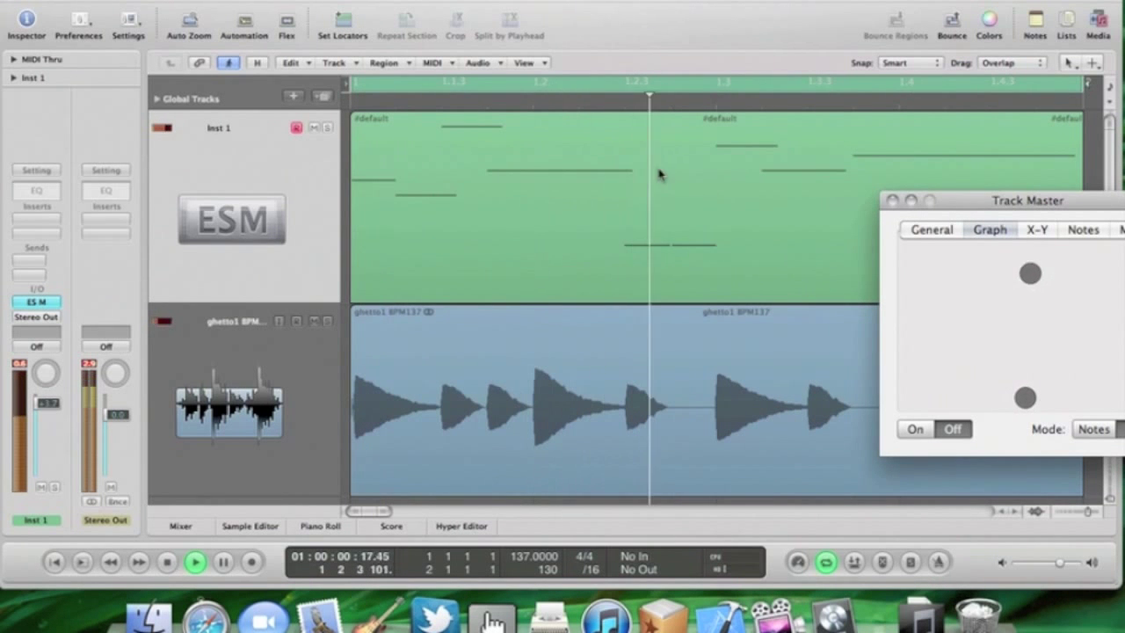
{"action": "left_click_drag", "start_coordinate": [966, 200], "coordinate": [688, 185]}
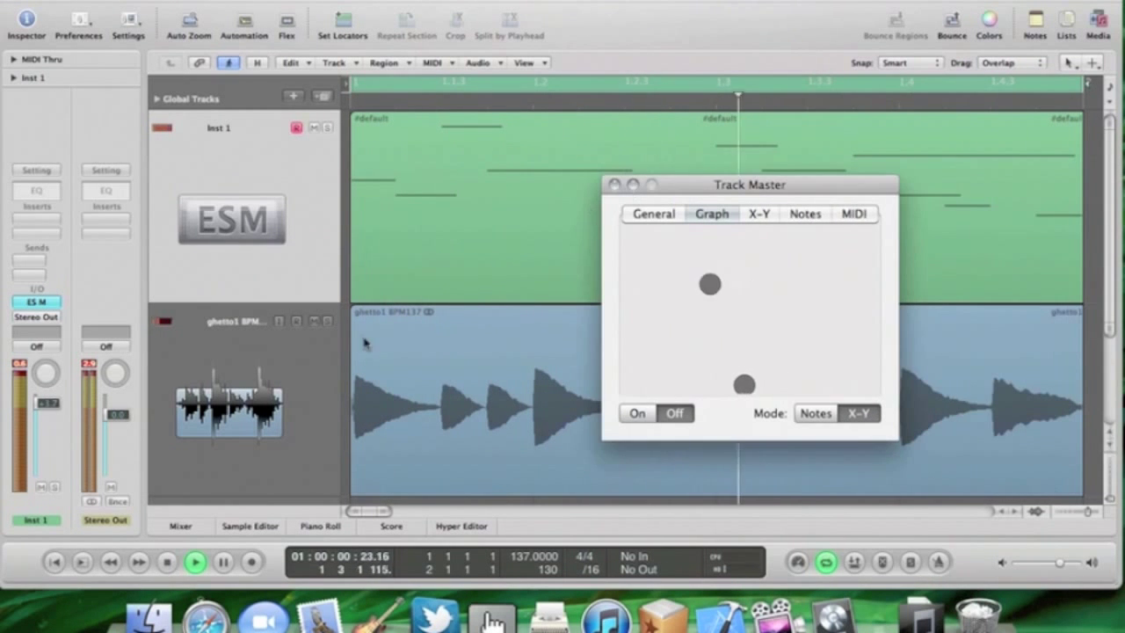
Place the ES M synth window at the right and Track Master at the upper left.
{"action": "left_click", "coordinate": [36, 302]}
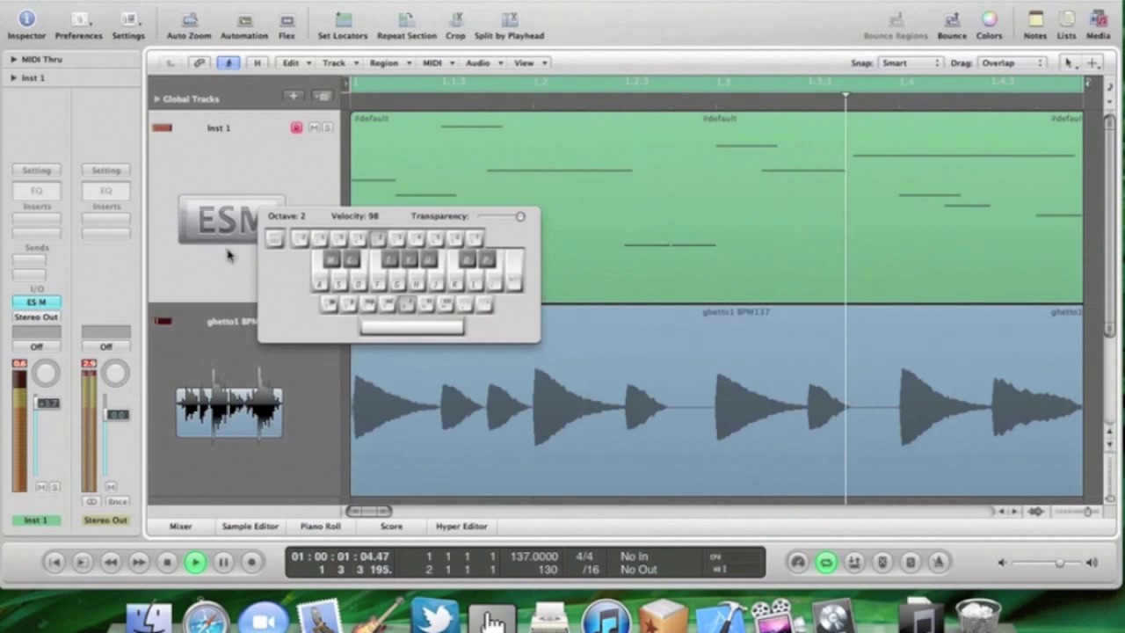
{"action": "left_click", "coordinate": [36, 301]}
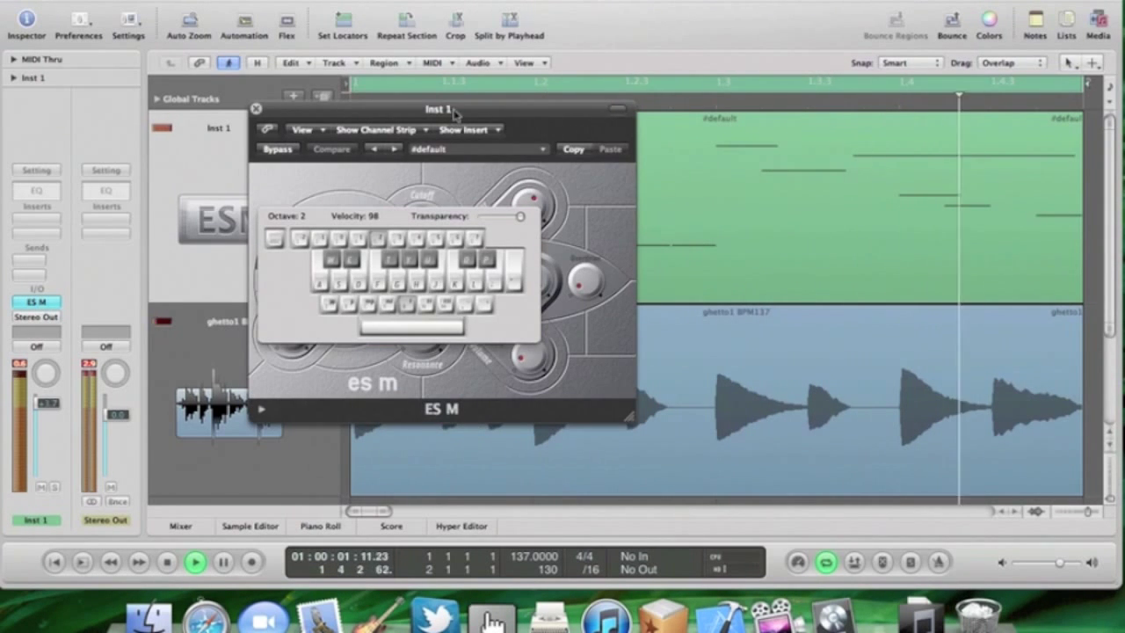
{"action": "mouse_move", "coordinate": [457, 105]}
{"action": "left_mouse_down"}
{"action": "mouse_move", "coordinate": [893, 91]}
{"action": "mouse_move", "coordinate": [920, 72]}
{"action": "left_mouse_up"}
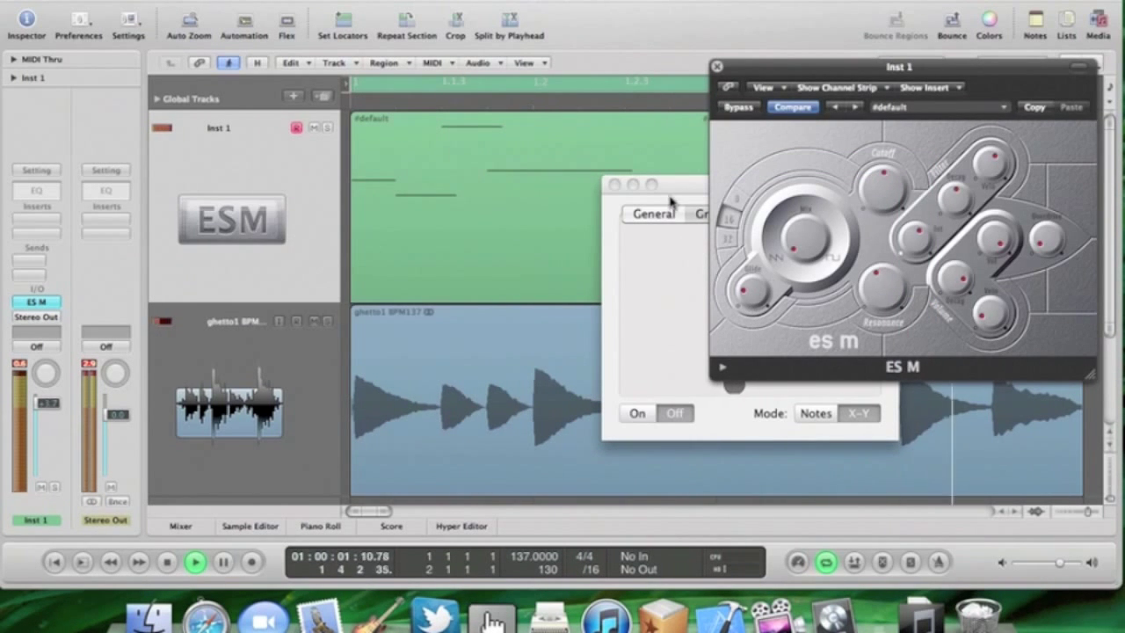
{"action": "left_click_drag", "start_coordinate": [688, 183], "coordinate": [438, 30]}
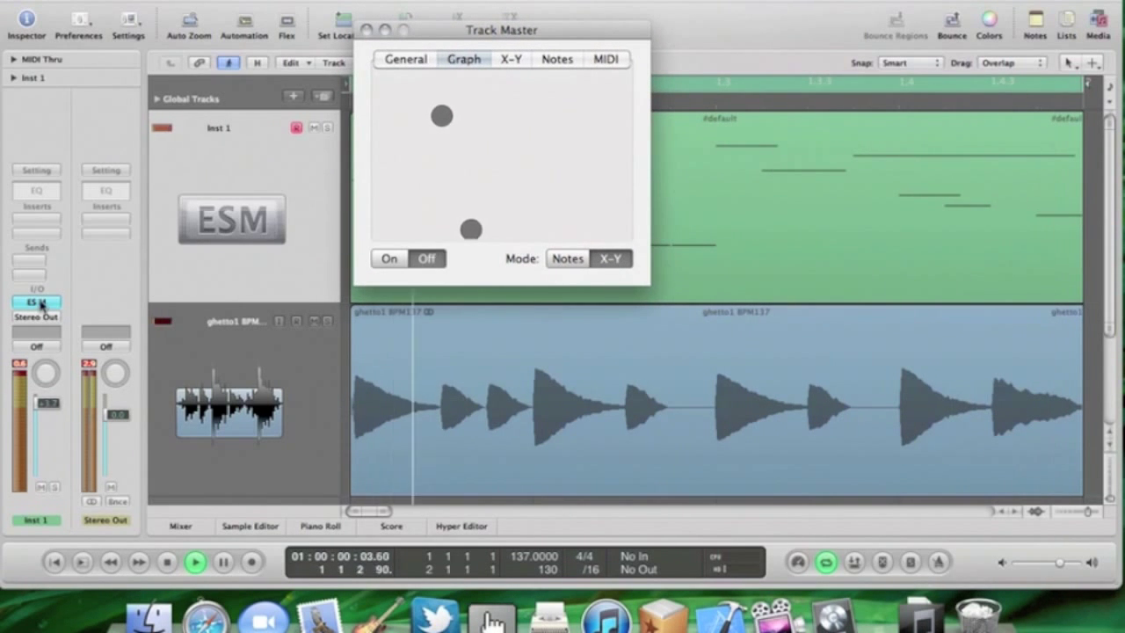
{"action": "left_click", "coordinate": [40, 304]}
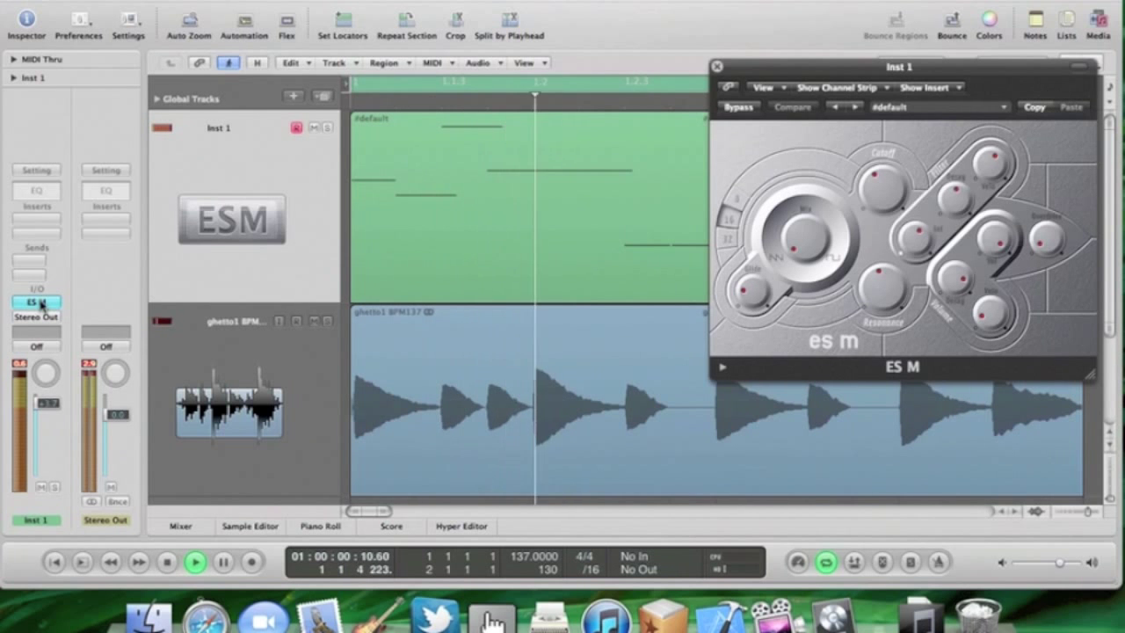
Toggle Musical Typing off and switch between Track Master's touch pad and ES M during playback.
{"action": "key", "text": "Caps_Lock"}
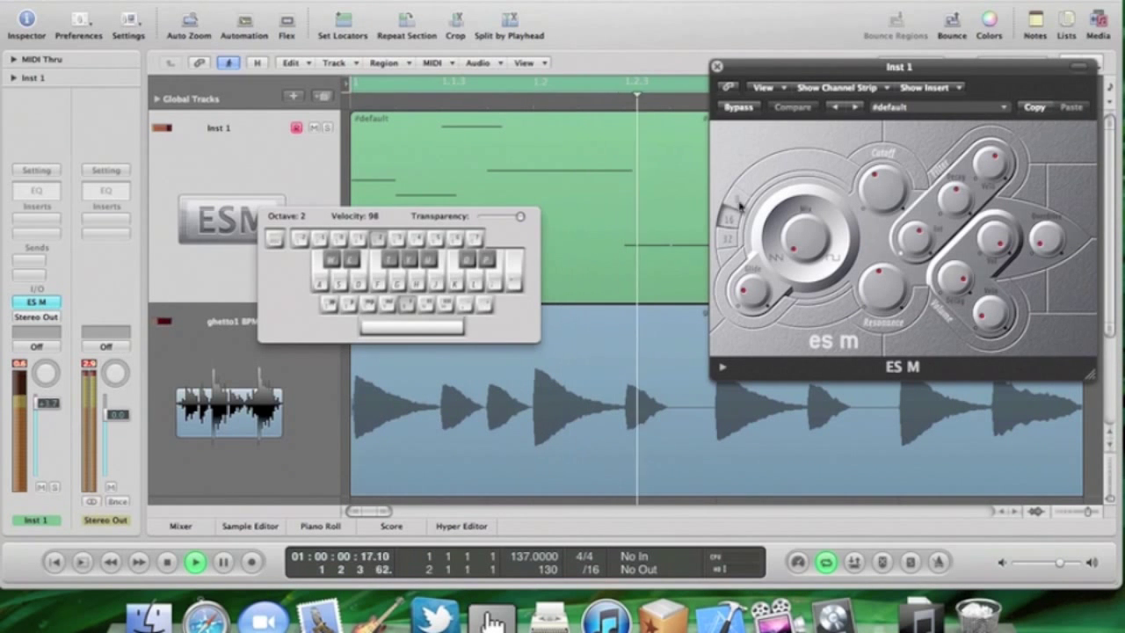
{"action": "key", "text": "Caps_Lock"}
{"action": "key", "text": "super+Tab"}
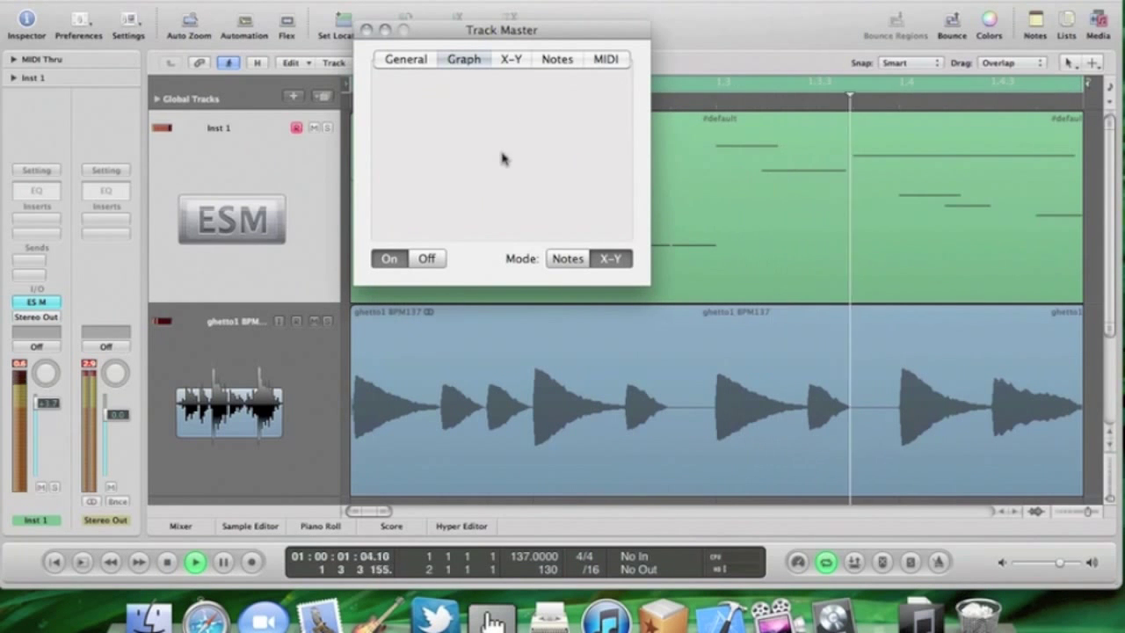
{"action": "key", "text": "super+Tab"}
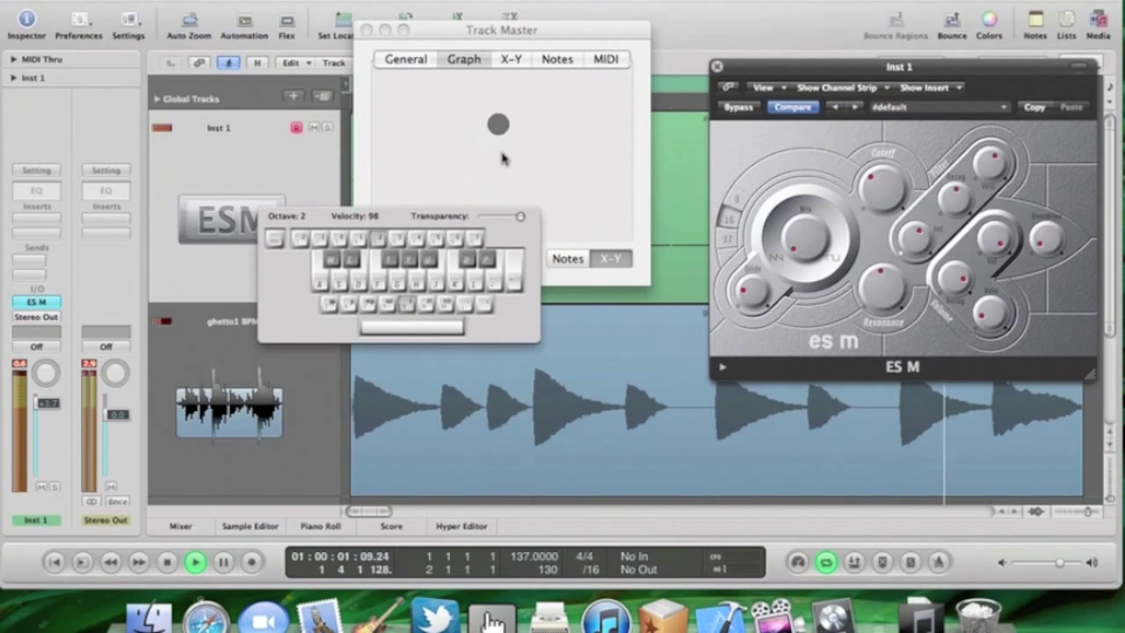